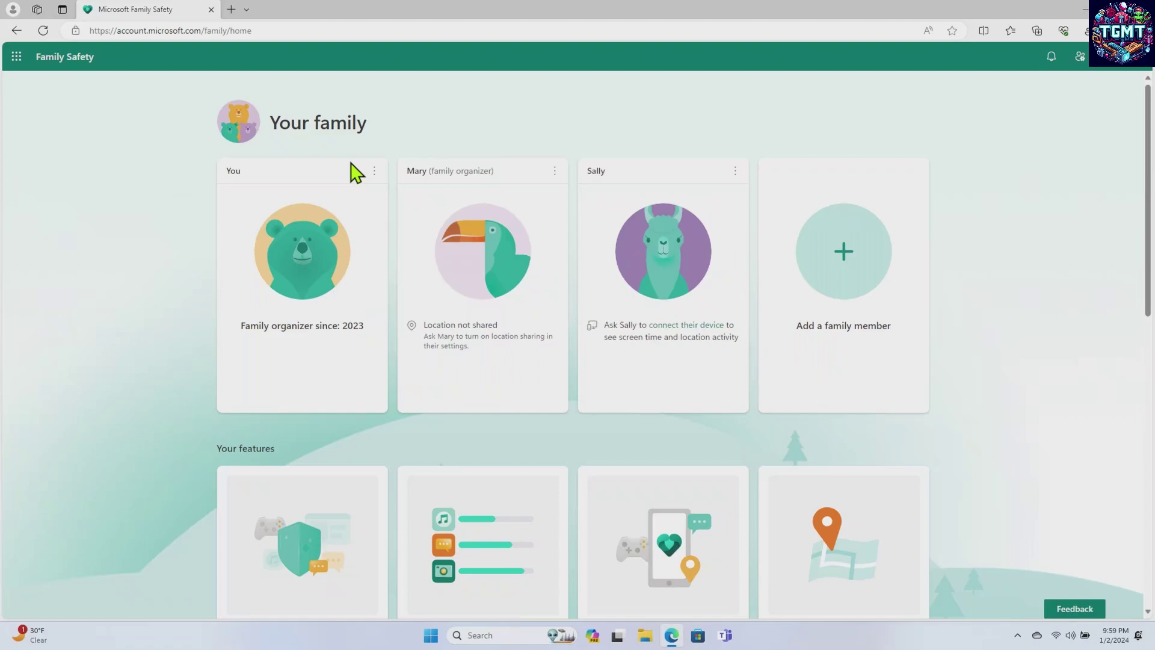
click(811, 236)
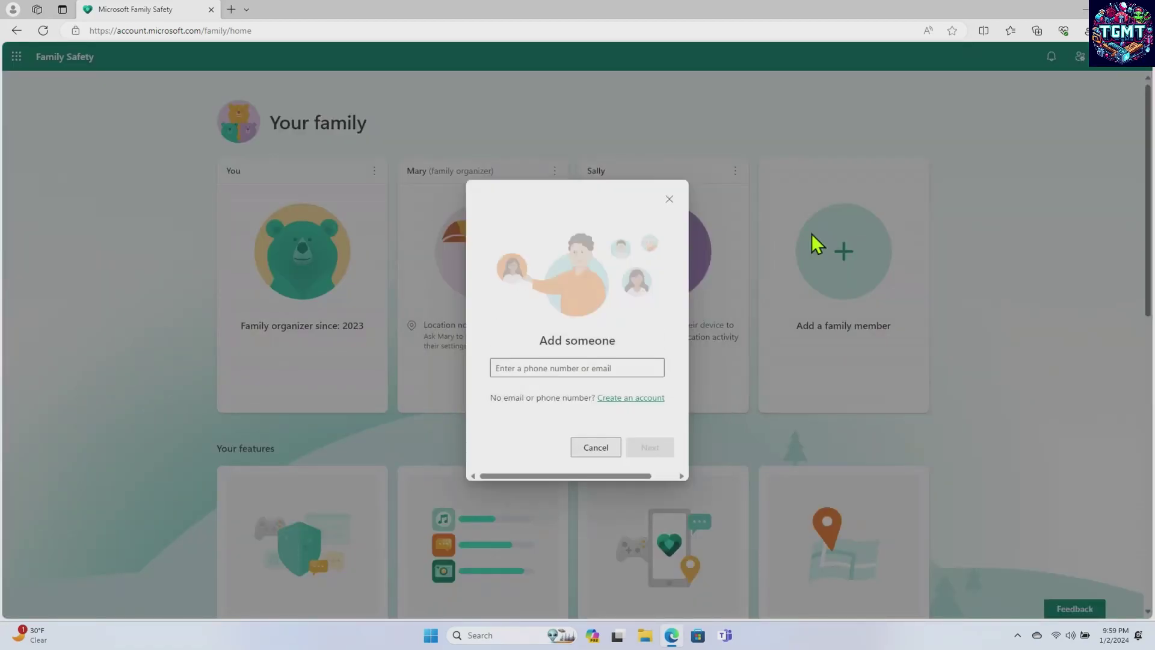
click(605, 371)
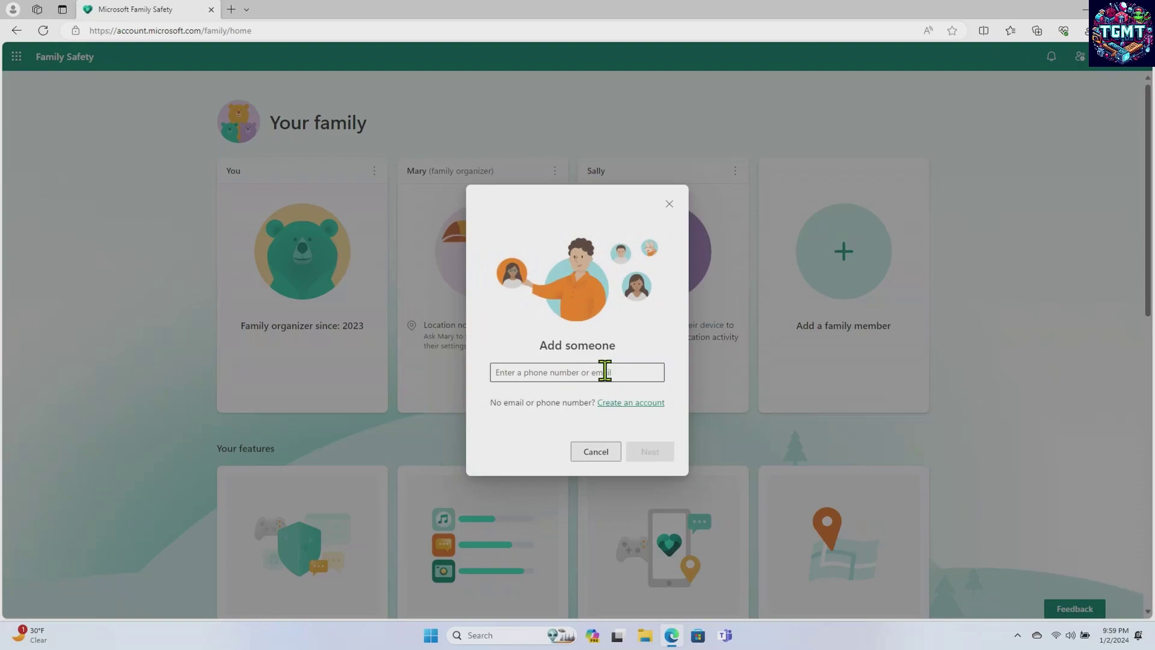
click(606, 452)
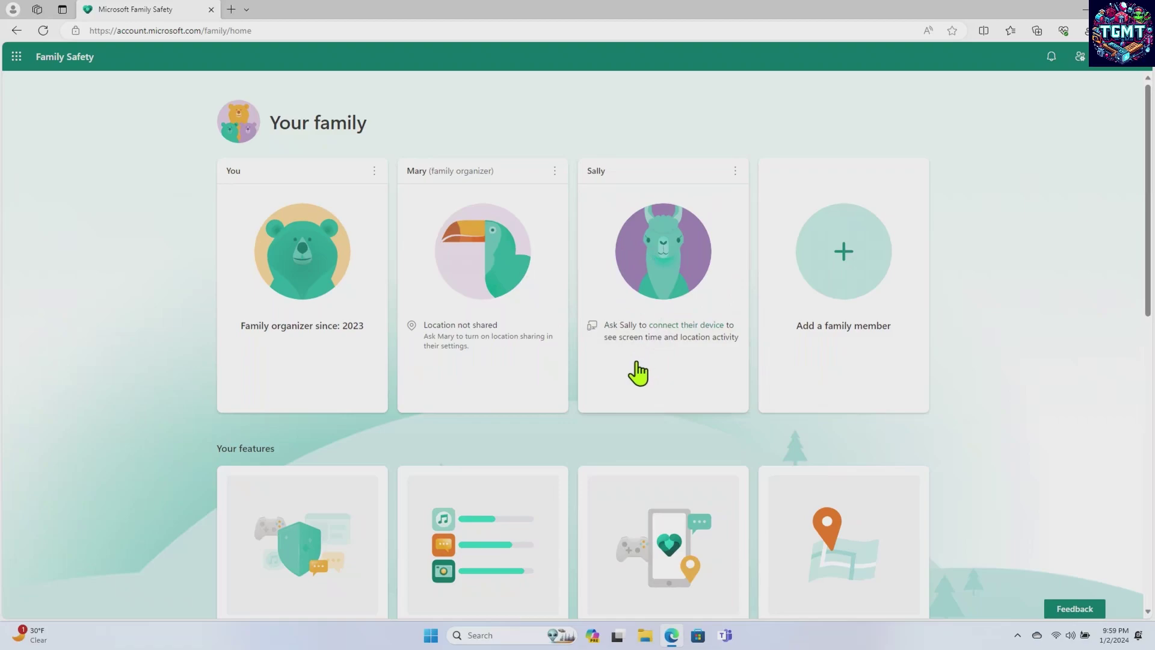
Look through the feature cards on the family home page, from content filters to activity reporting and family email
scroll(638, 373, down, 3)
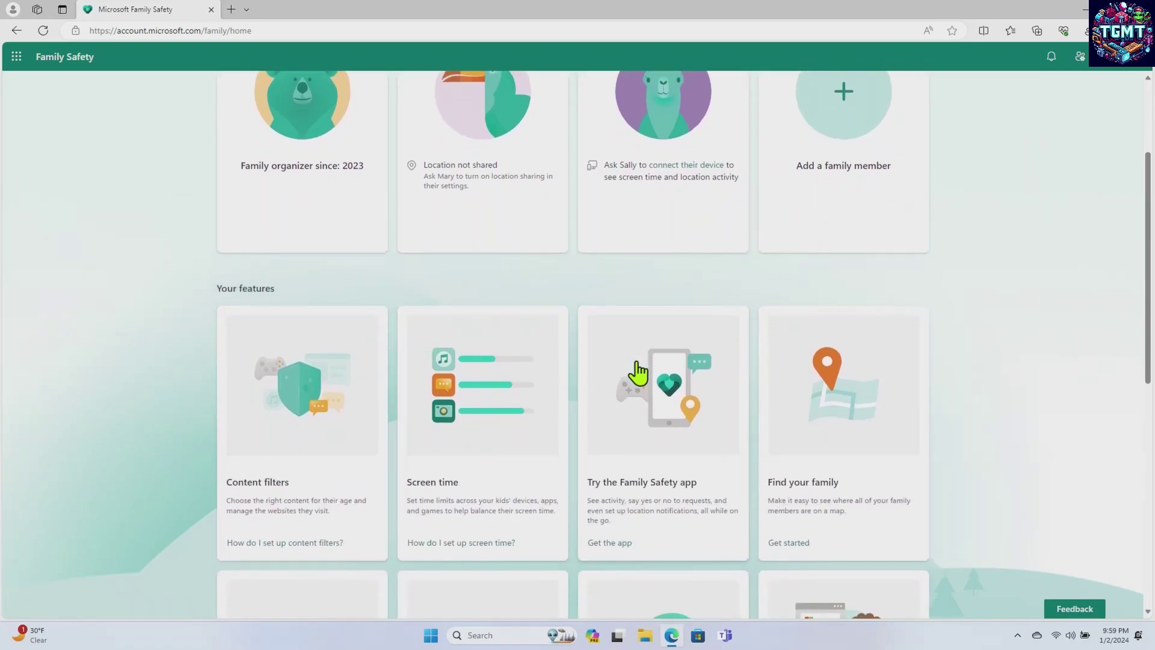
scroll(637, 373, down, 1)
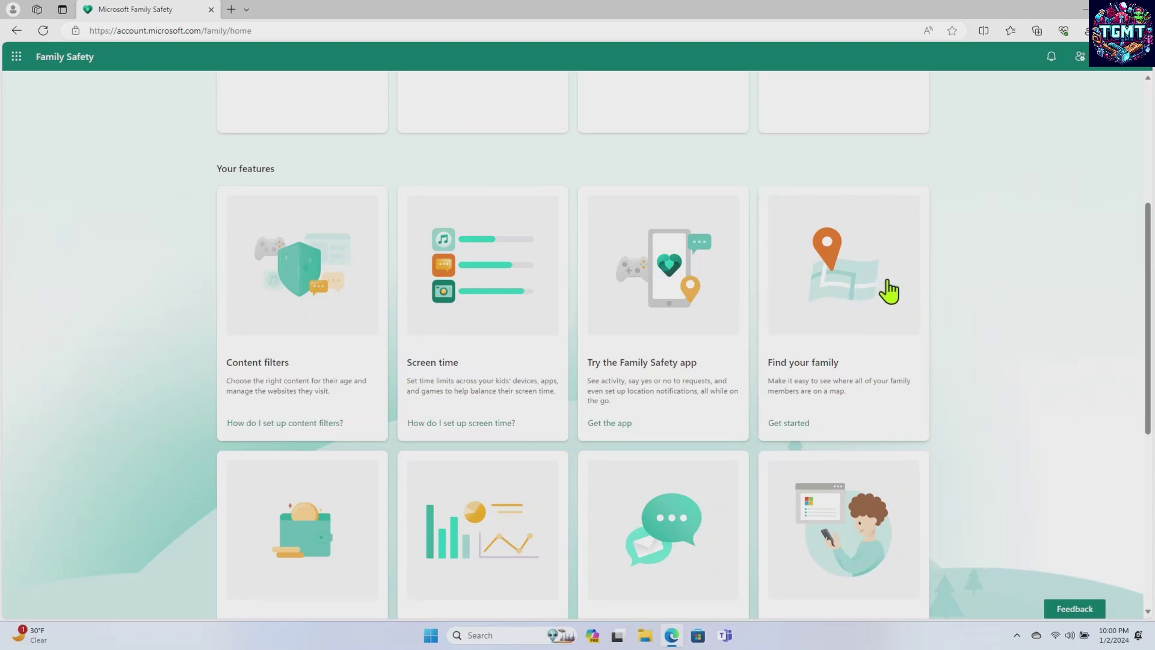
scroll(851, 316, down, 2)
scroll(850, 315, down, 2)
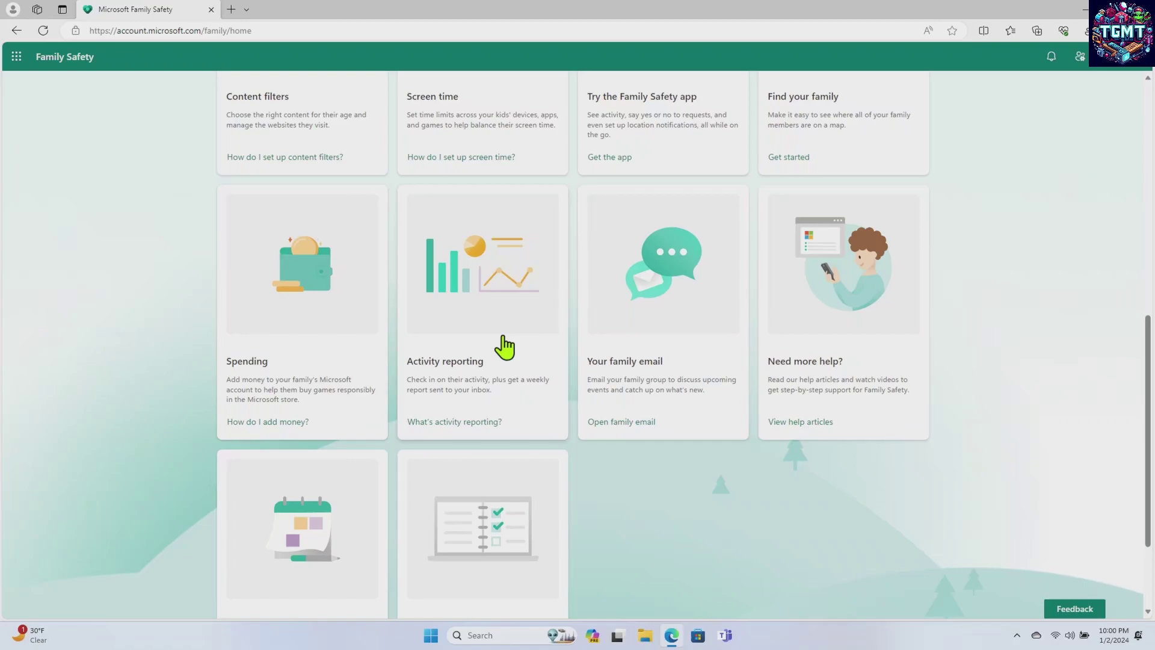
scroll(504, 346, up, 10)
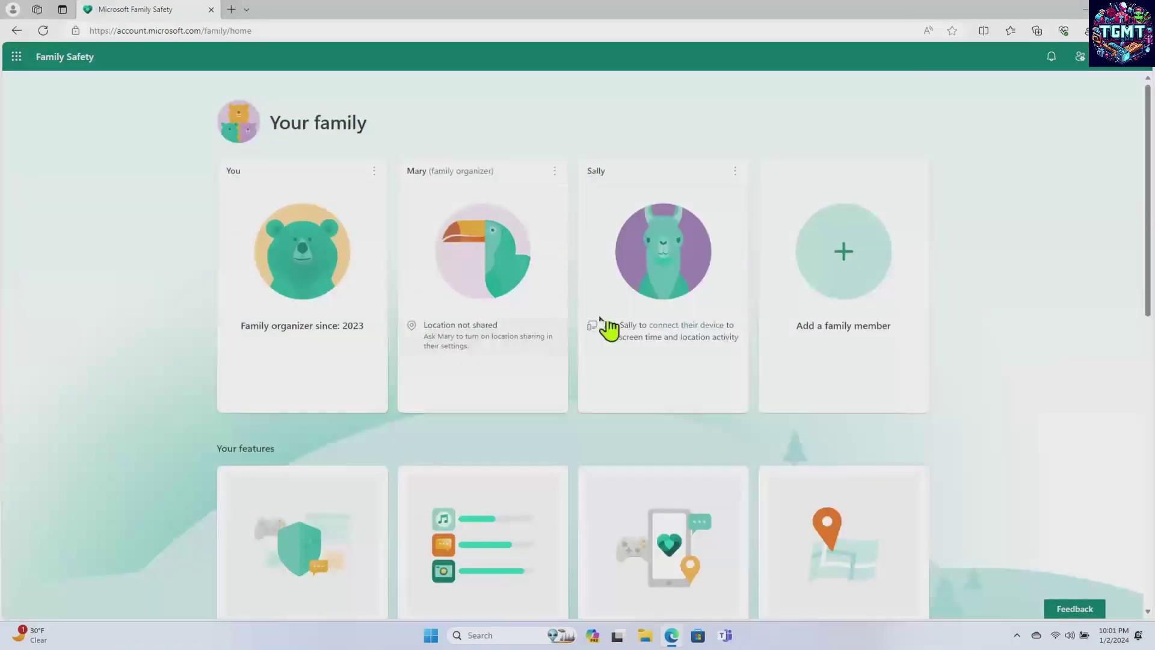
Open the child member's overview and review the screen time, apps and games, web filter and spending sections
click(670, 263)
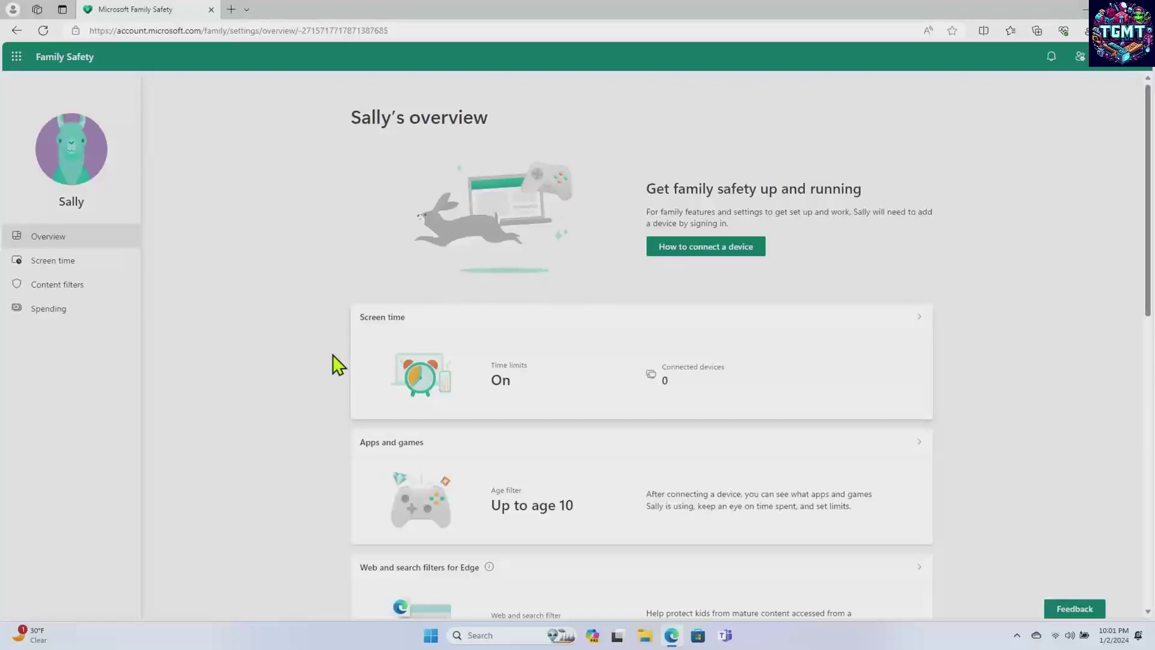
scroll(334, 364, down, 2)
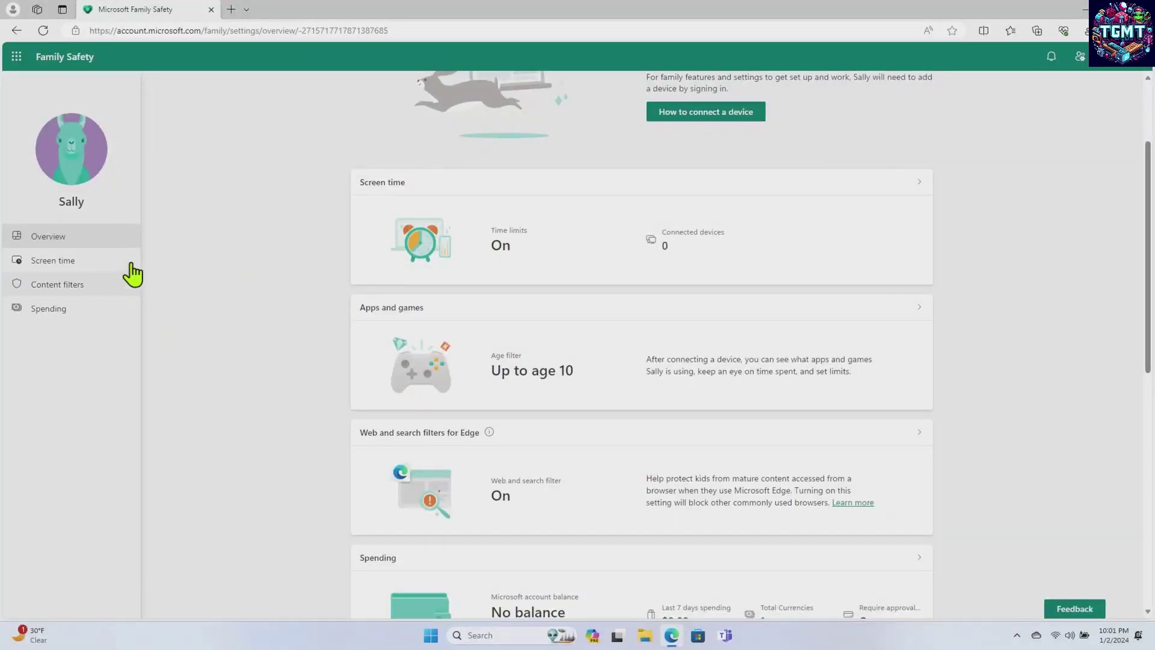
scroll(394, 368, down, 1)
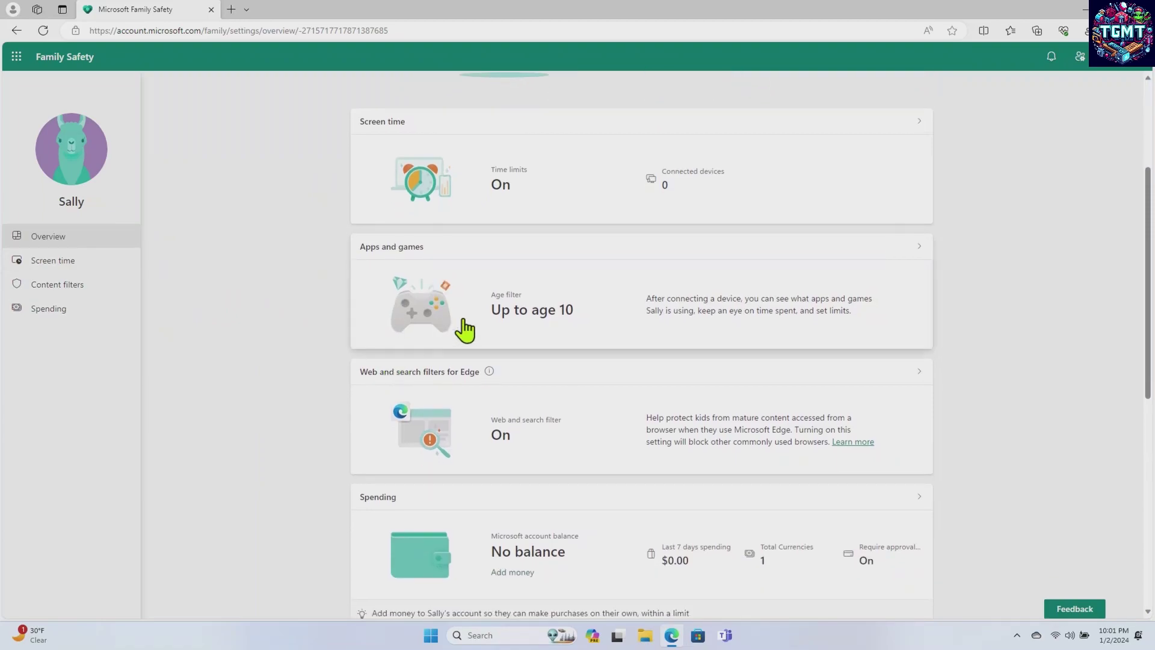
scroll(524, 330, down, 1)
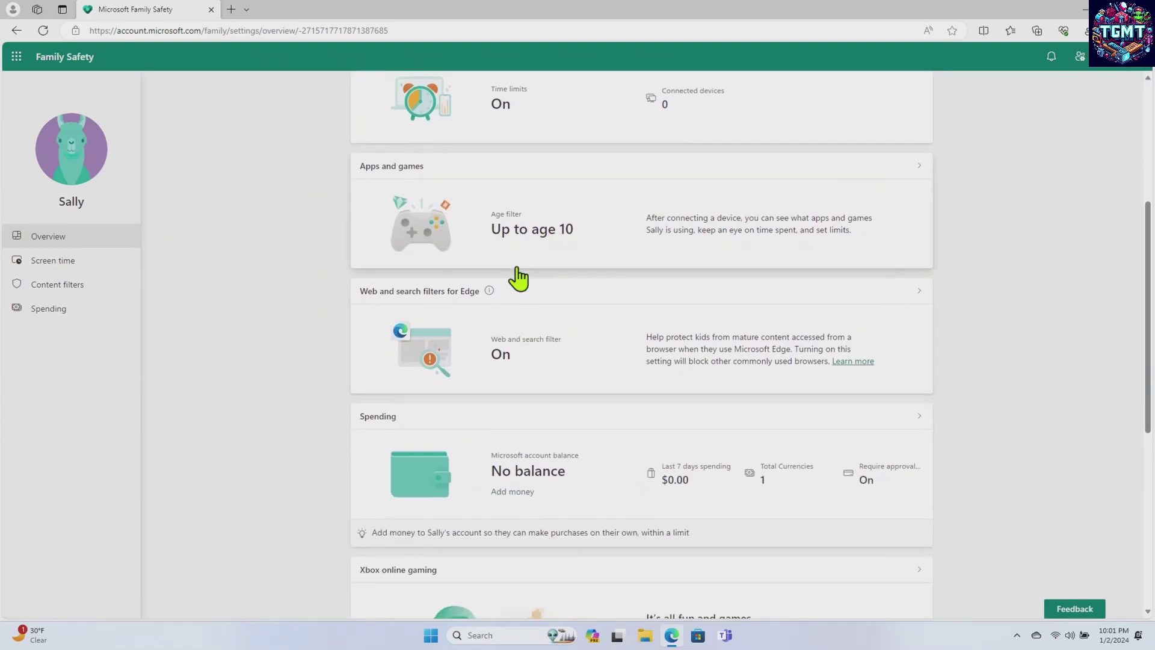
scroll(518, 279, down, 2)
scroll(515, 272, down, 2)
scroll(515, 275, up, 6)
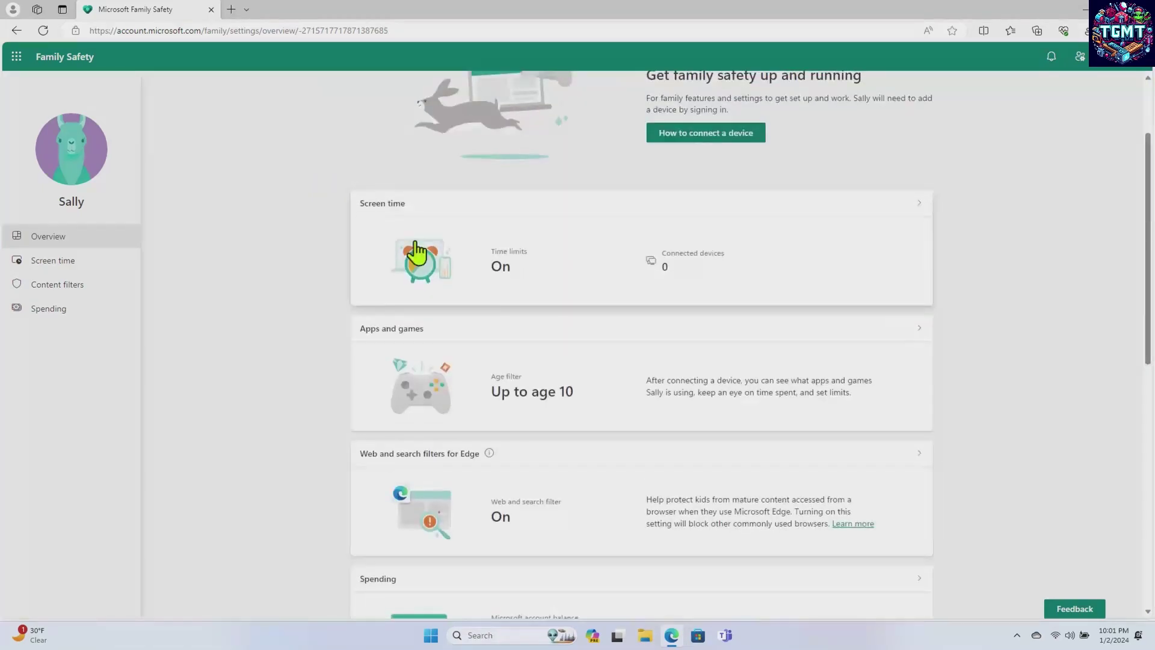
Open the child's screen time settings and examine the daily device limits
click(54, 264)
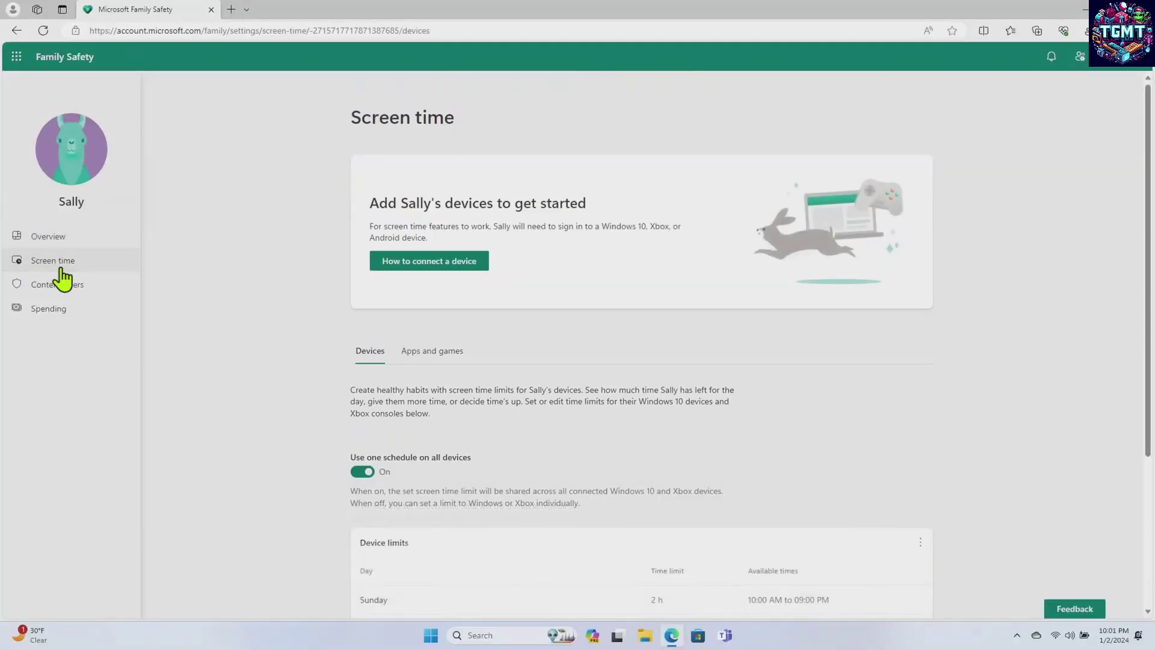
scroll(260, 346, down, 3)
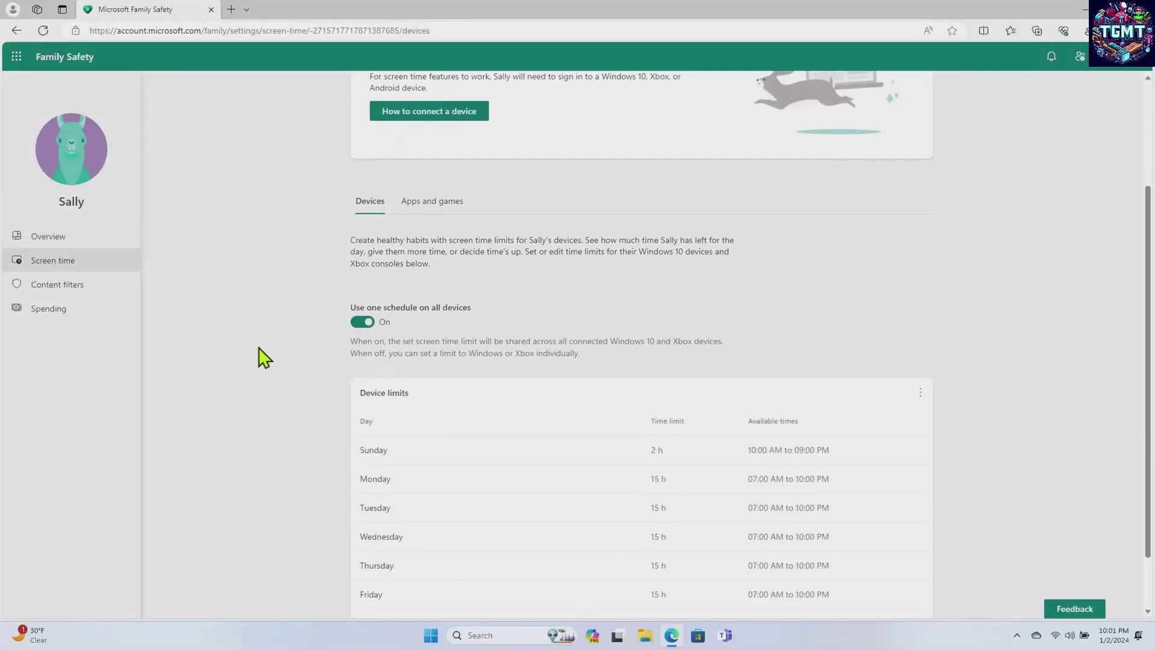
scroll(399, 372, down, 1)
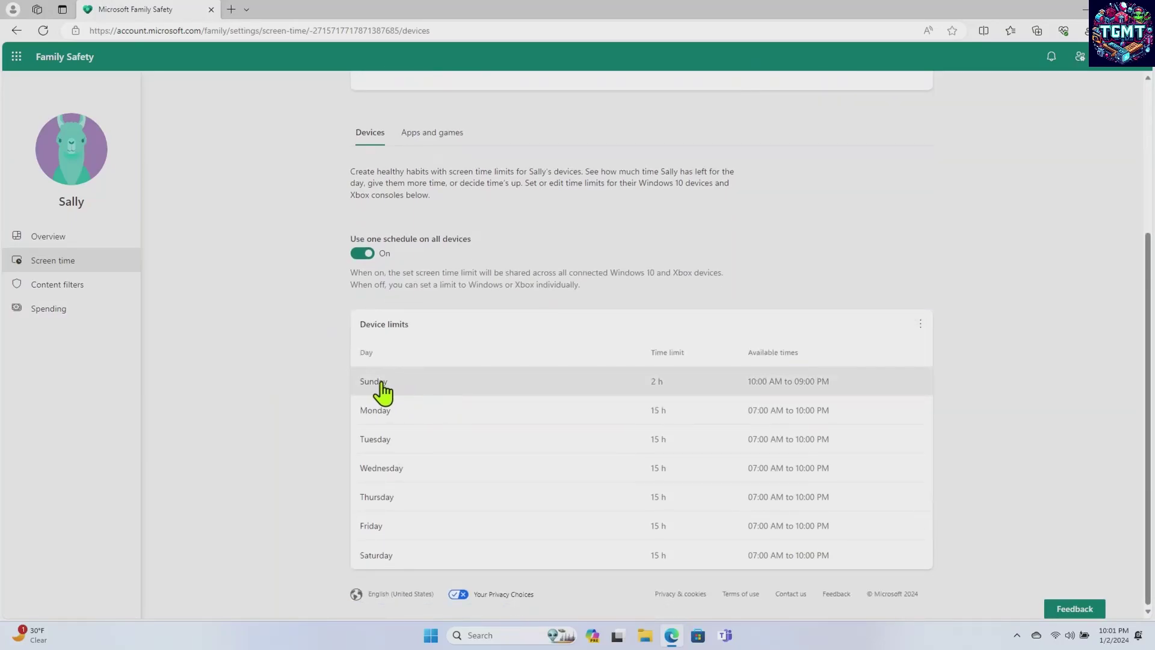
click(382, 383)
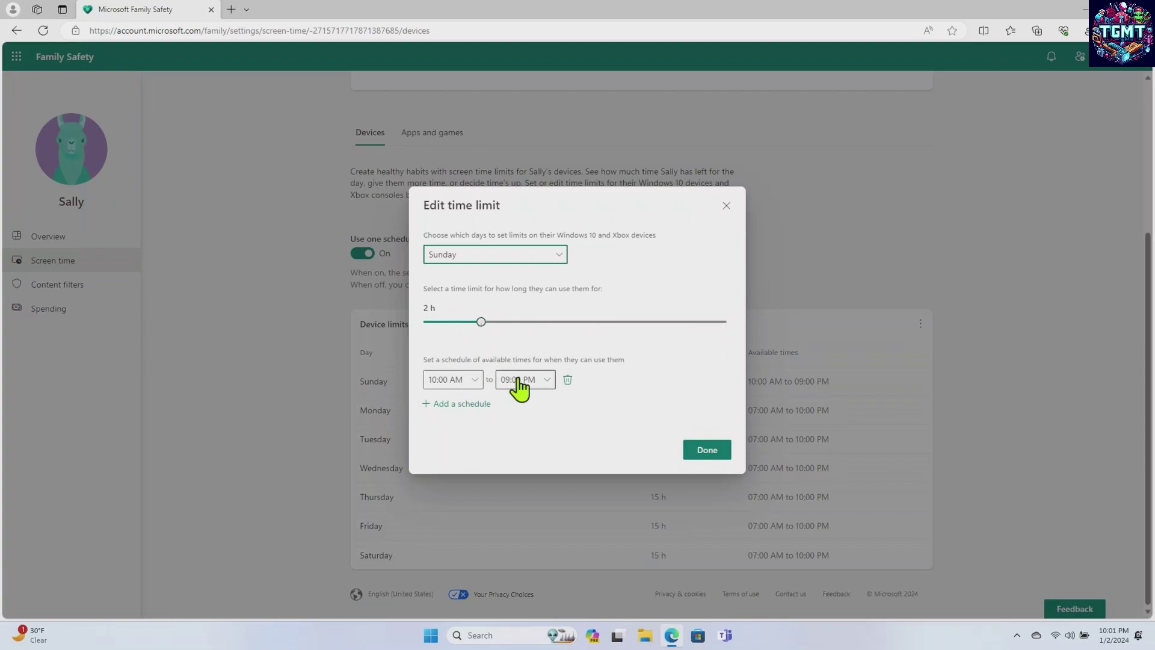
click(457, 385)
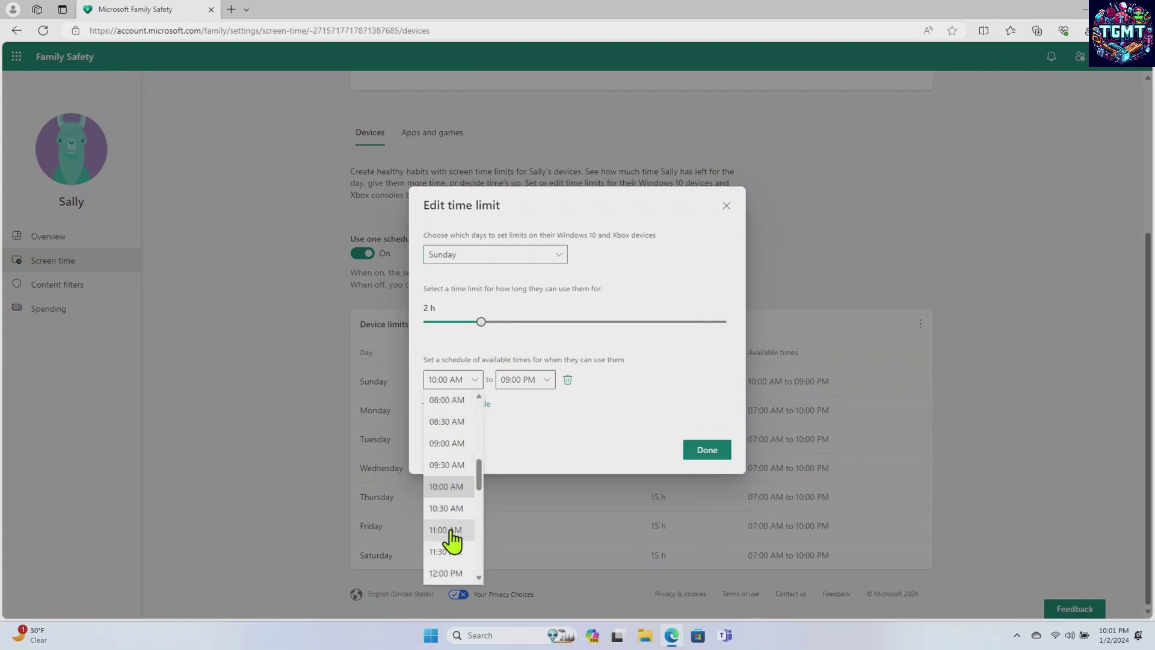
click(578, 454)
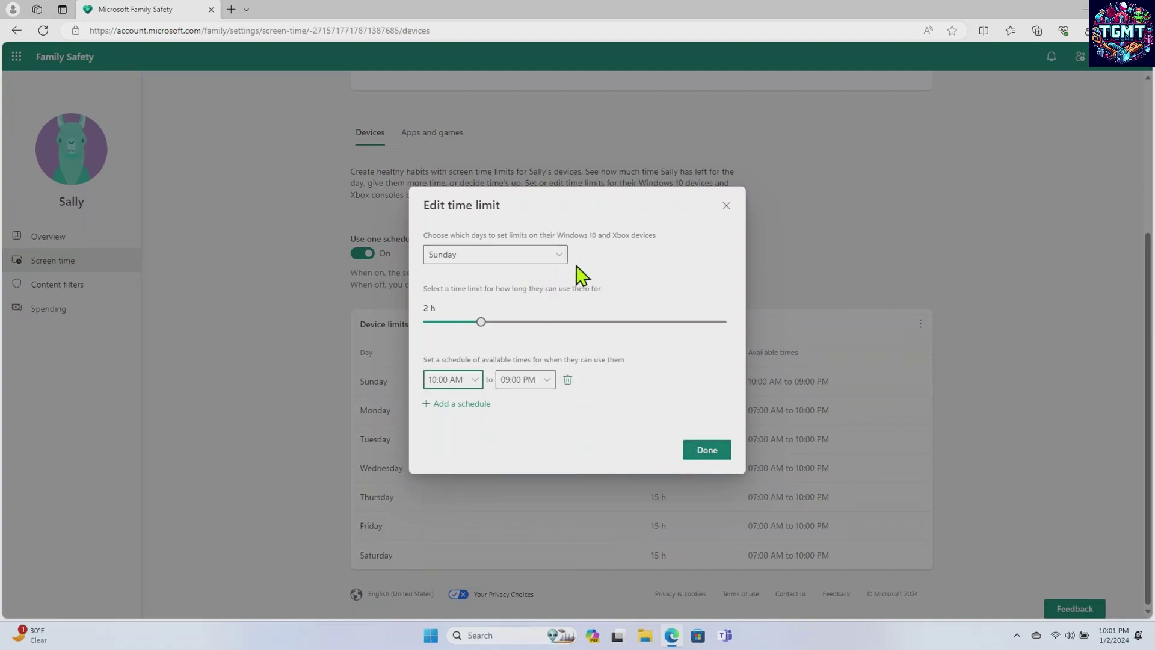
click(474, 405)
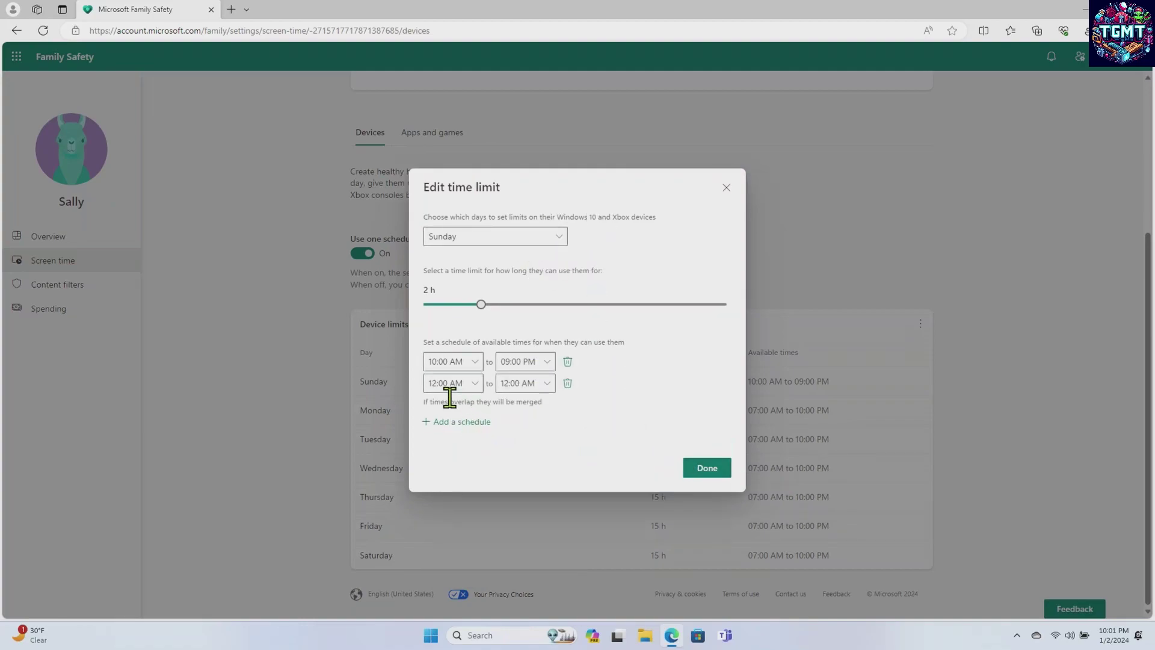
click(568, 383)
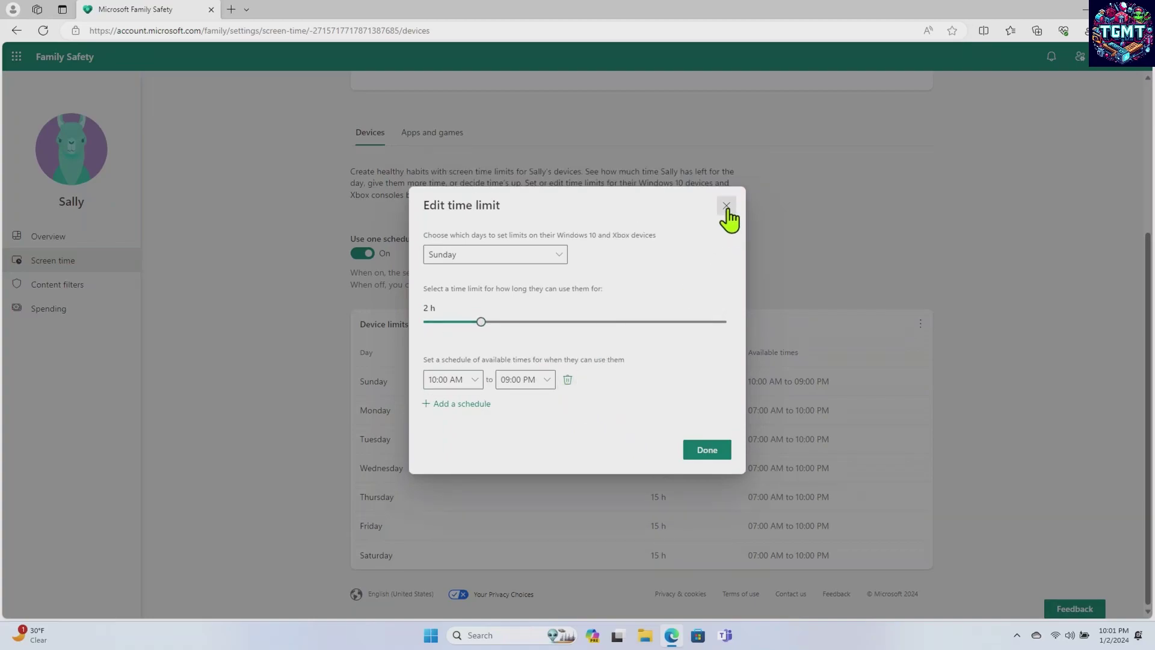
drag(479, 324, 483, 378)
click(727, 205)
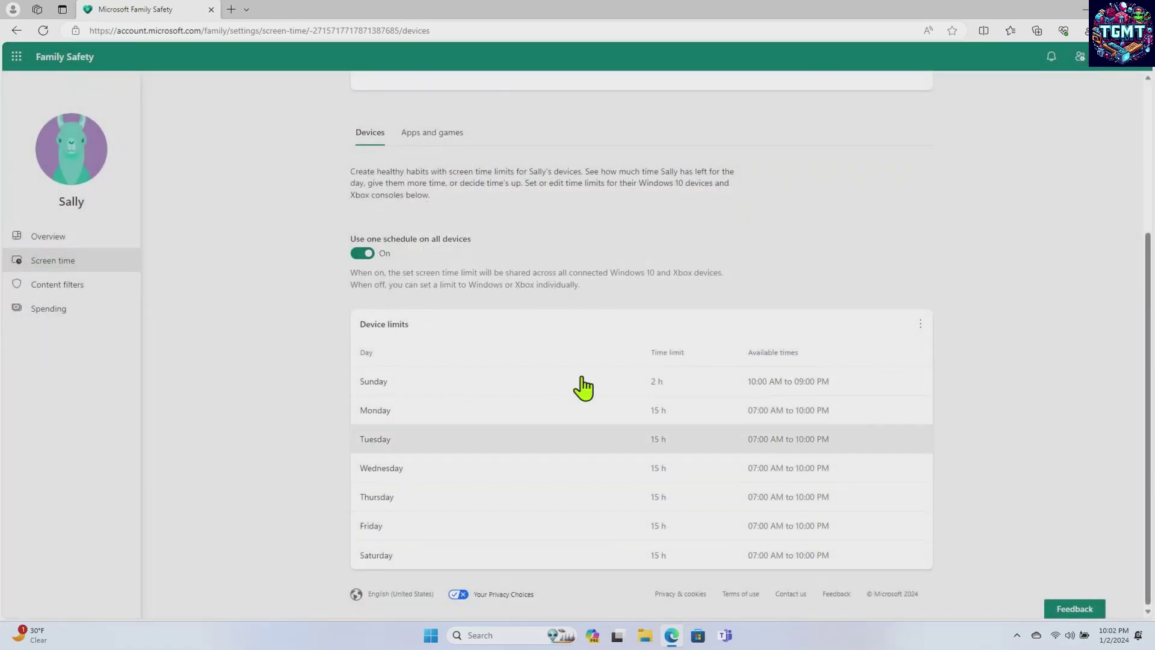
Check the child's screen time options for apps and games, and review the web and search content filters
scroll(536, 555, down, 1)
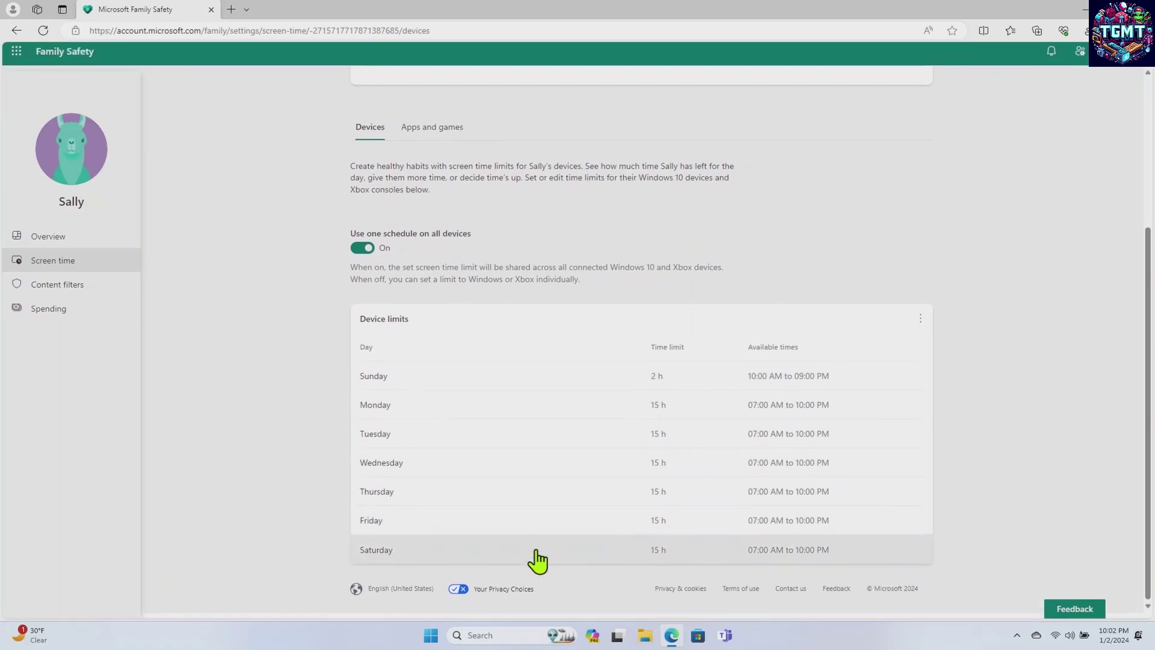
click(434, 126)
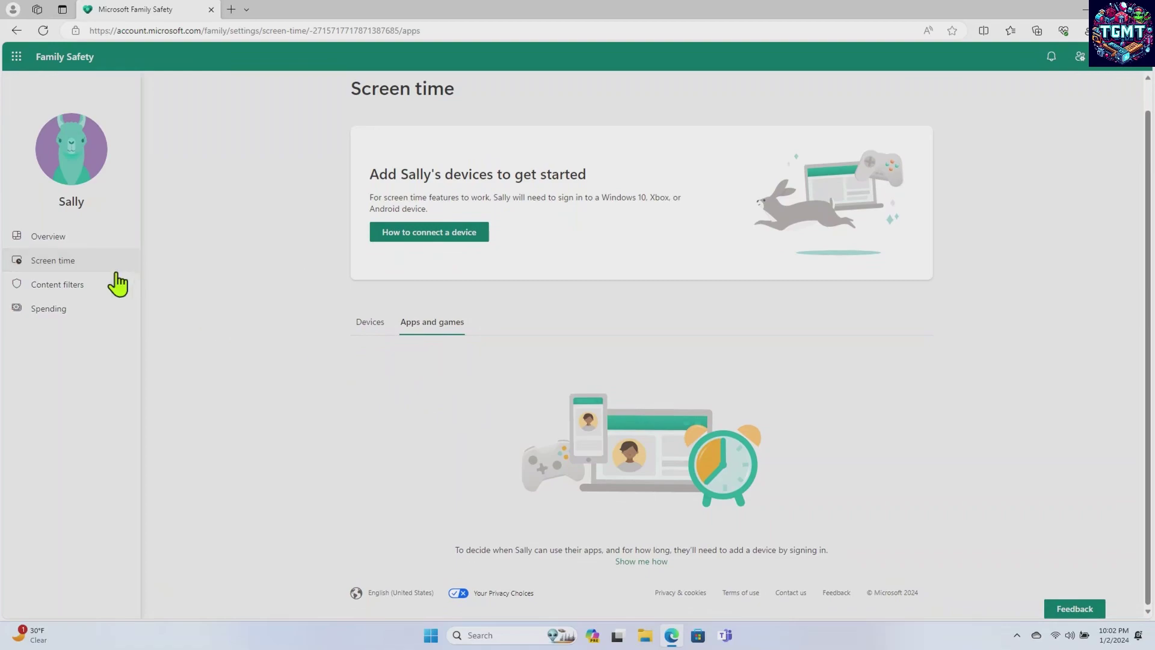
click(65, 289)
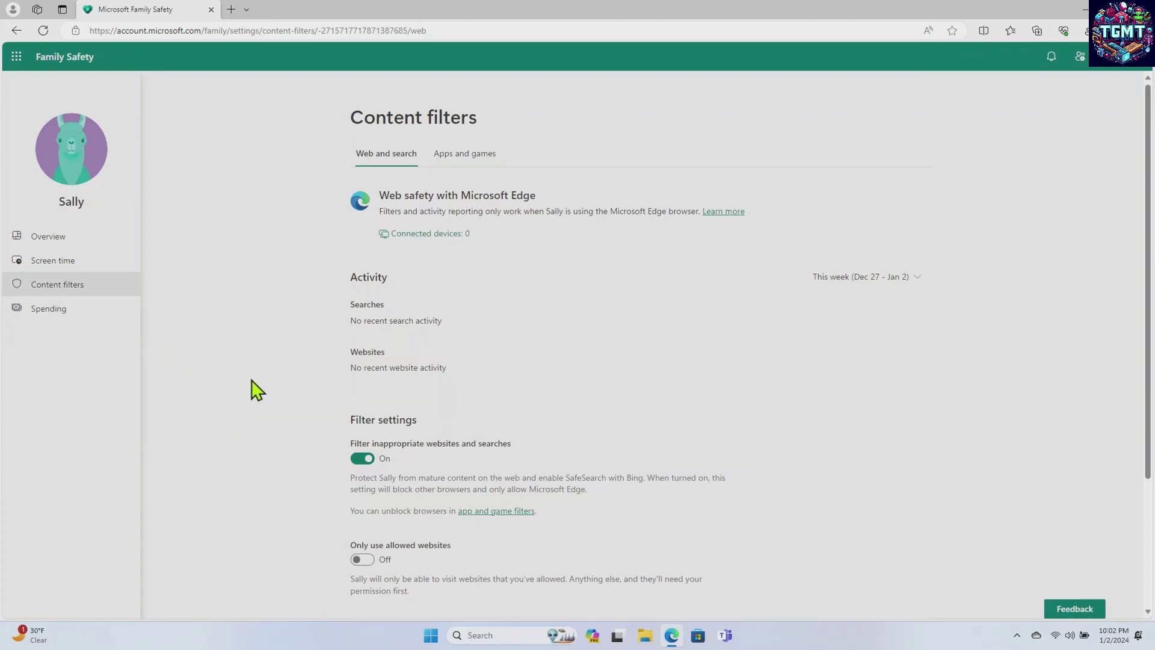
scroll(316, 451, down, 1)
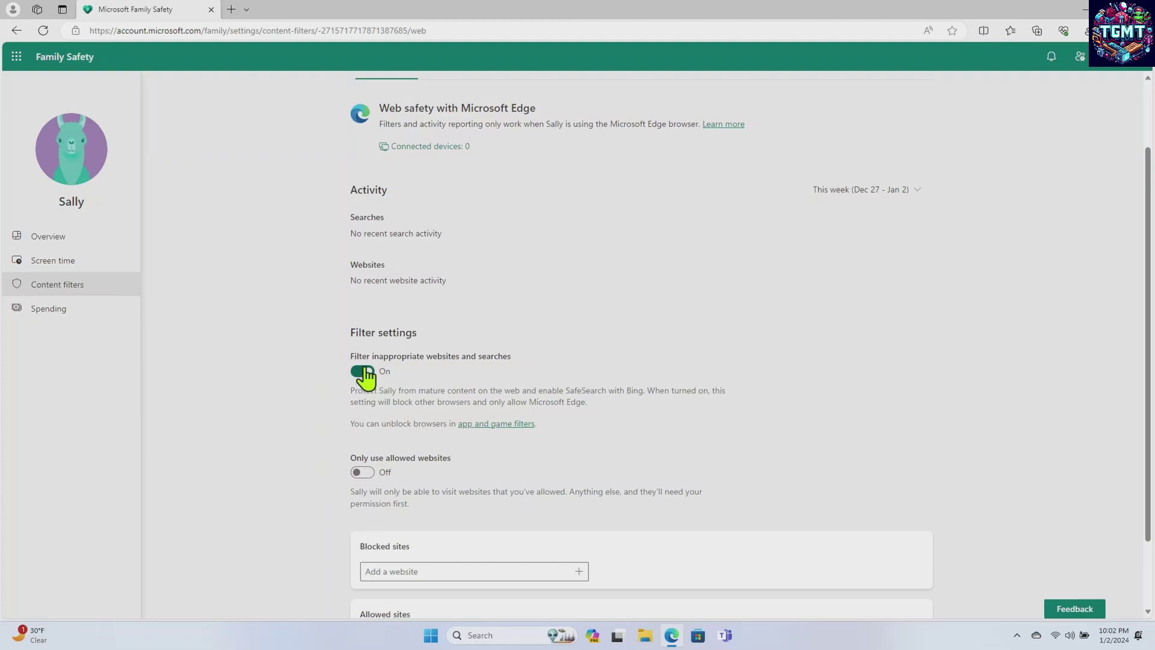
scroll(283, 421, down, 1)
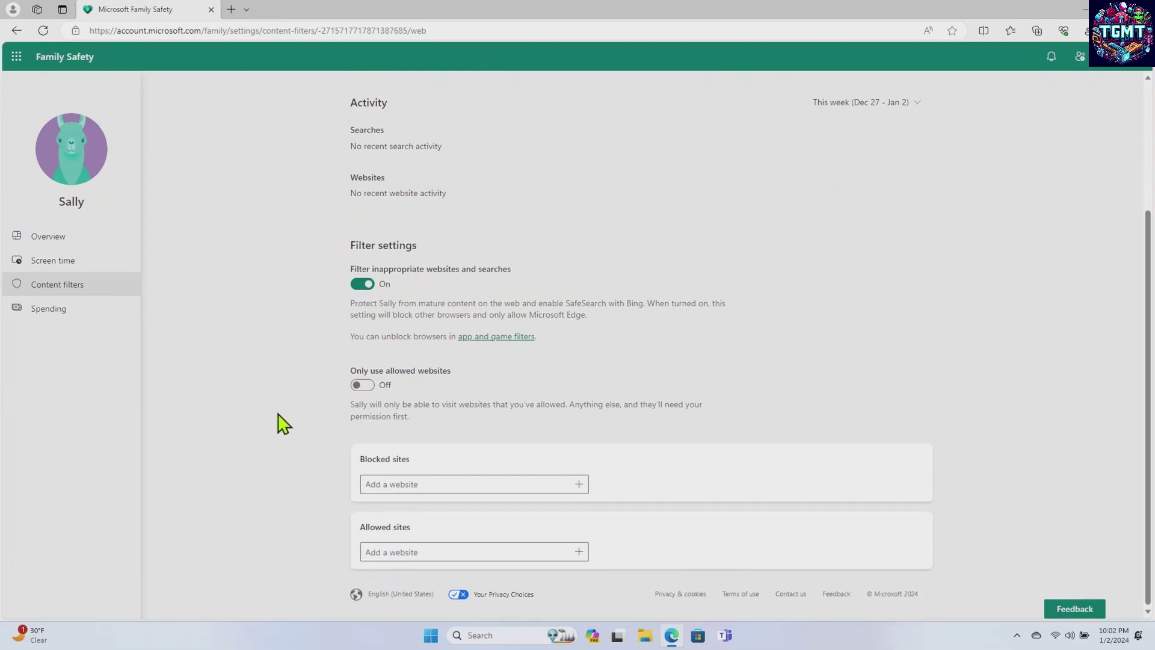
Try restricting the child to allowed websites only, without always allowing educational websites
click(367, 388)
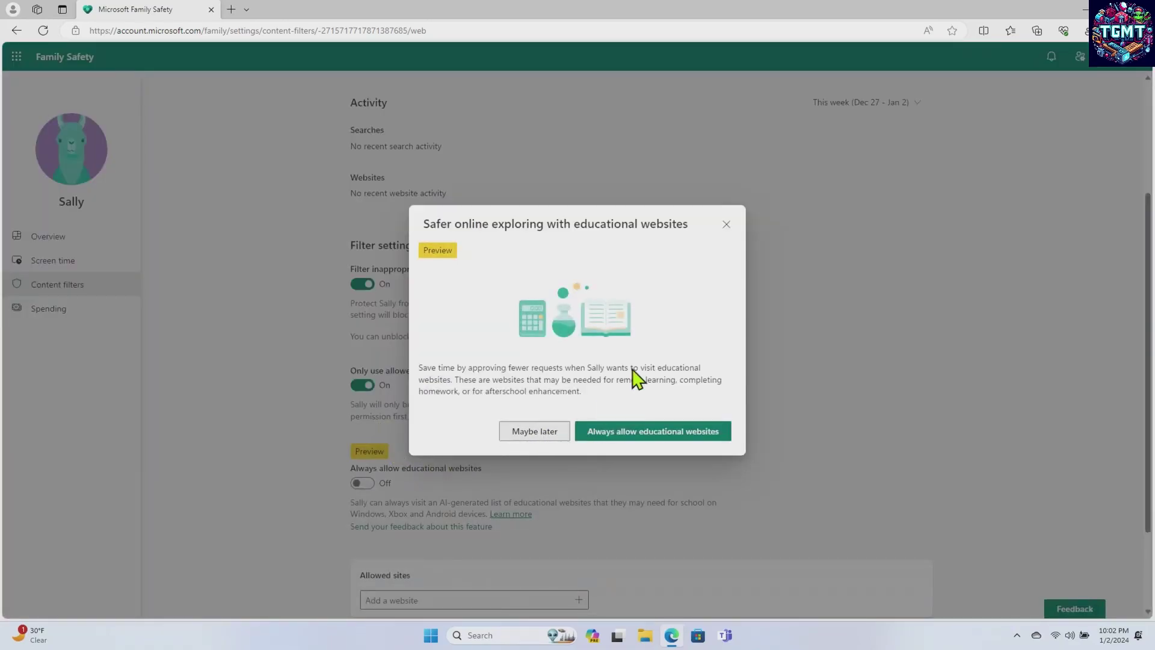
click(726, 226)
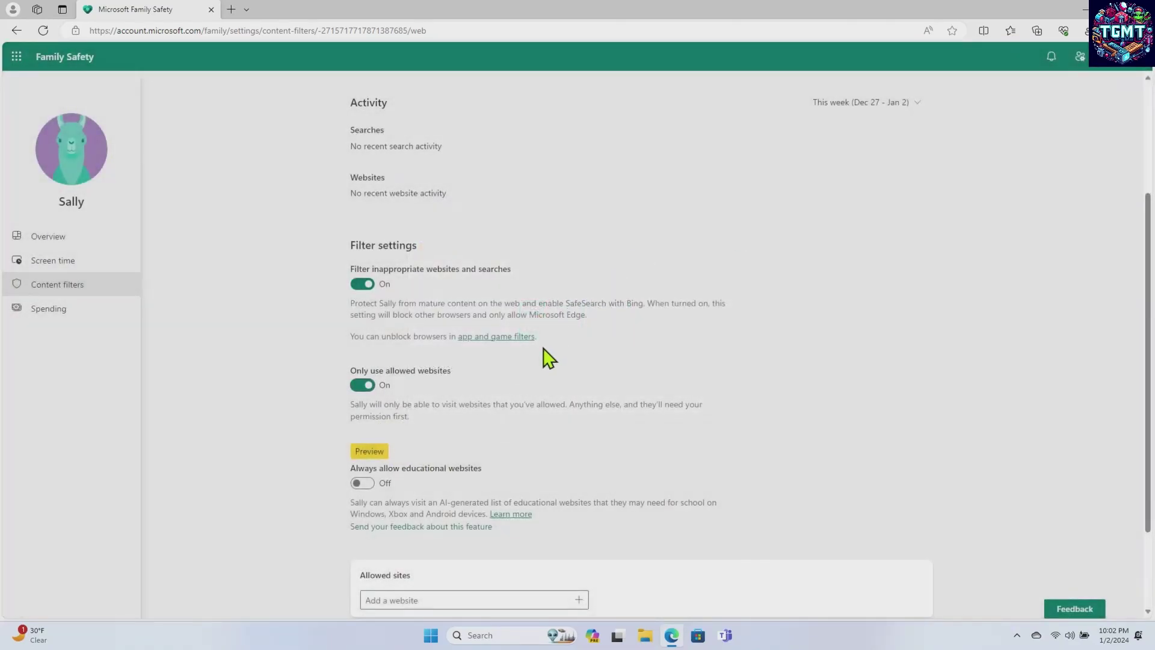
scroll(511, 445, down, 1)
click(362, 359)
scroll(490, 443, down, 3)
click(427, 483)
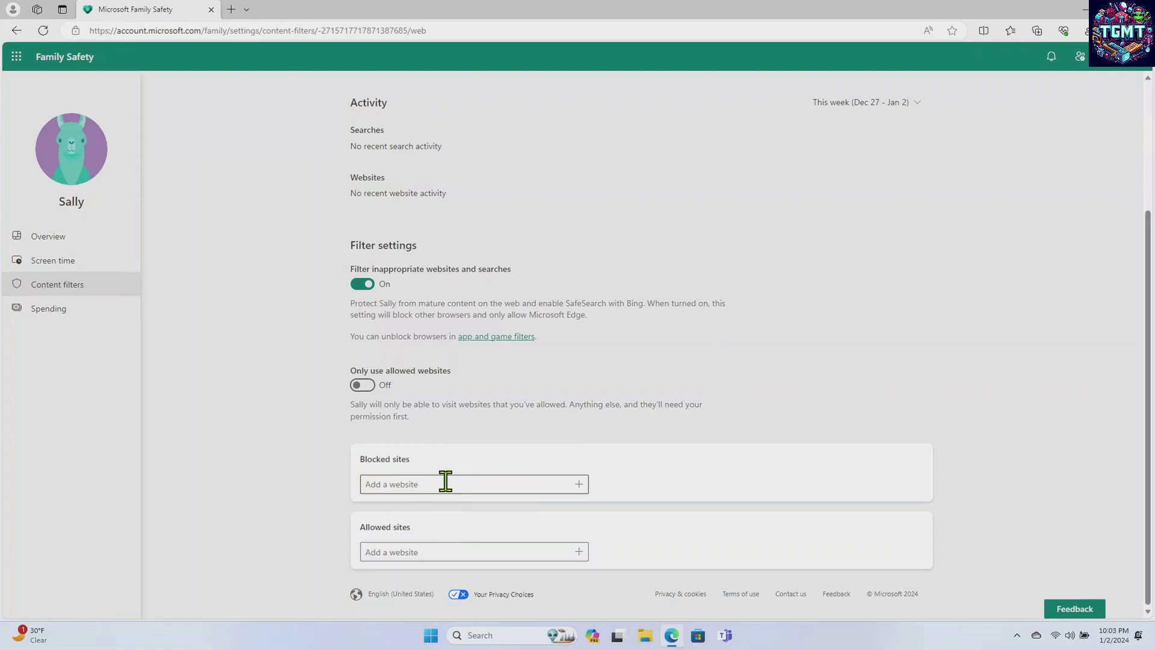
Open the content filters for apps and games and examine the full list of blocked apps
scroll(445, 481, up, 3)
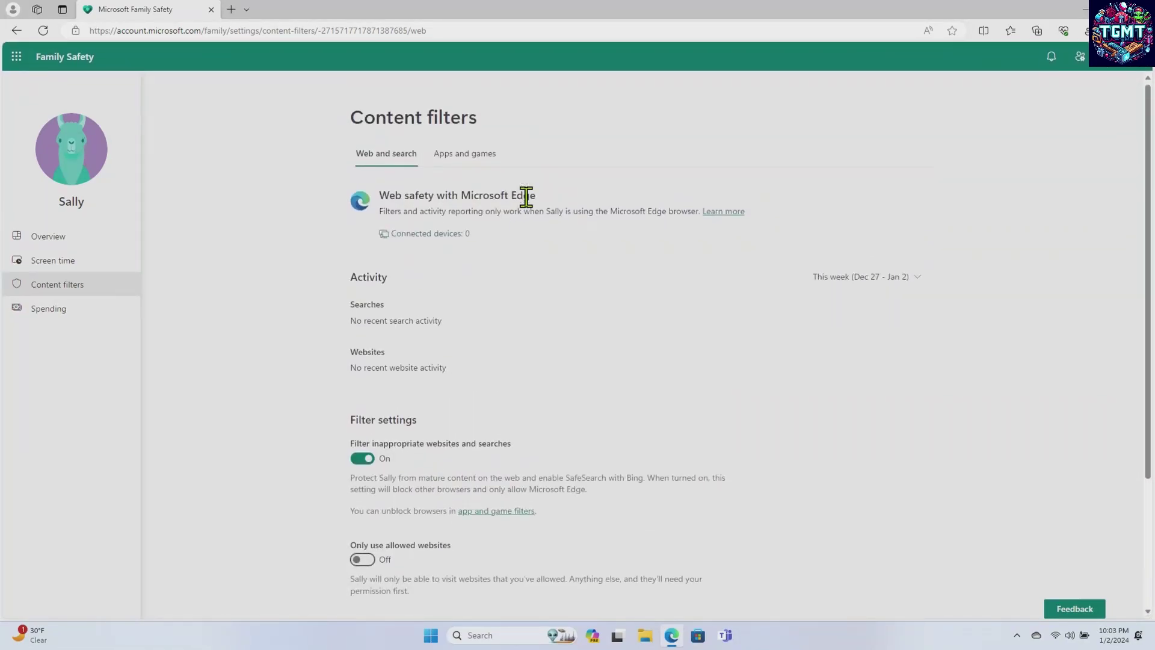
click(461, 158)
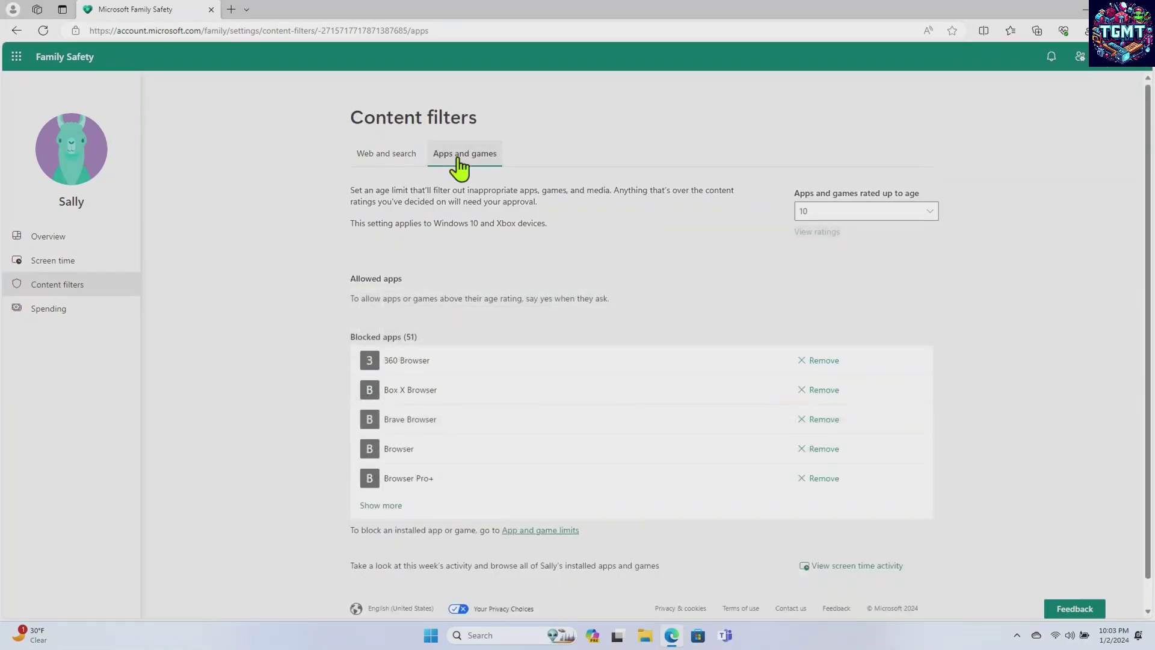
scroll(487, 379, down, 1)
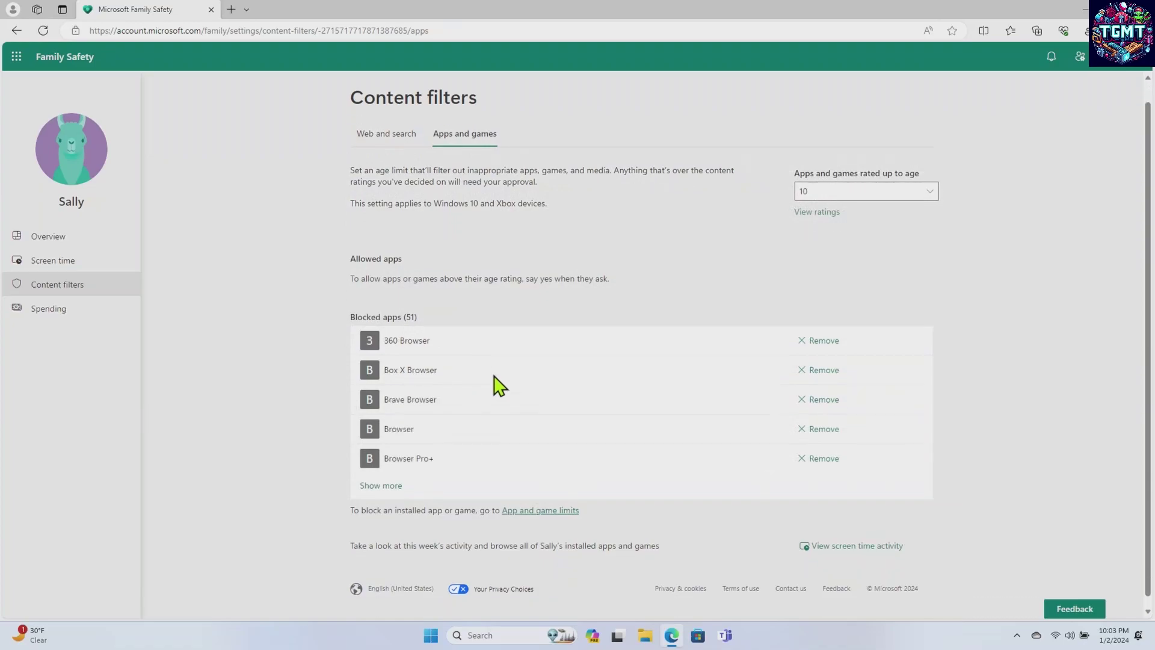
click(392, 477)
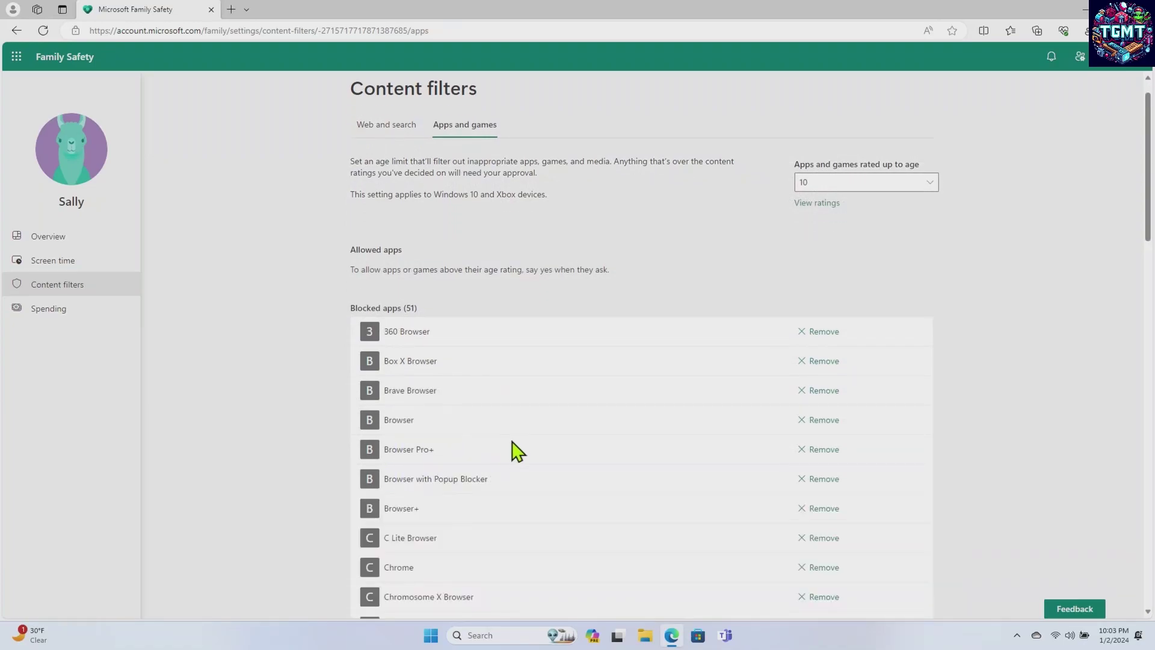
scroll(514, 448, down, 10)
scroll(515, 445, down, 3)
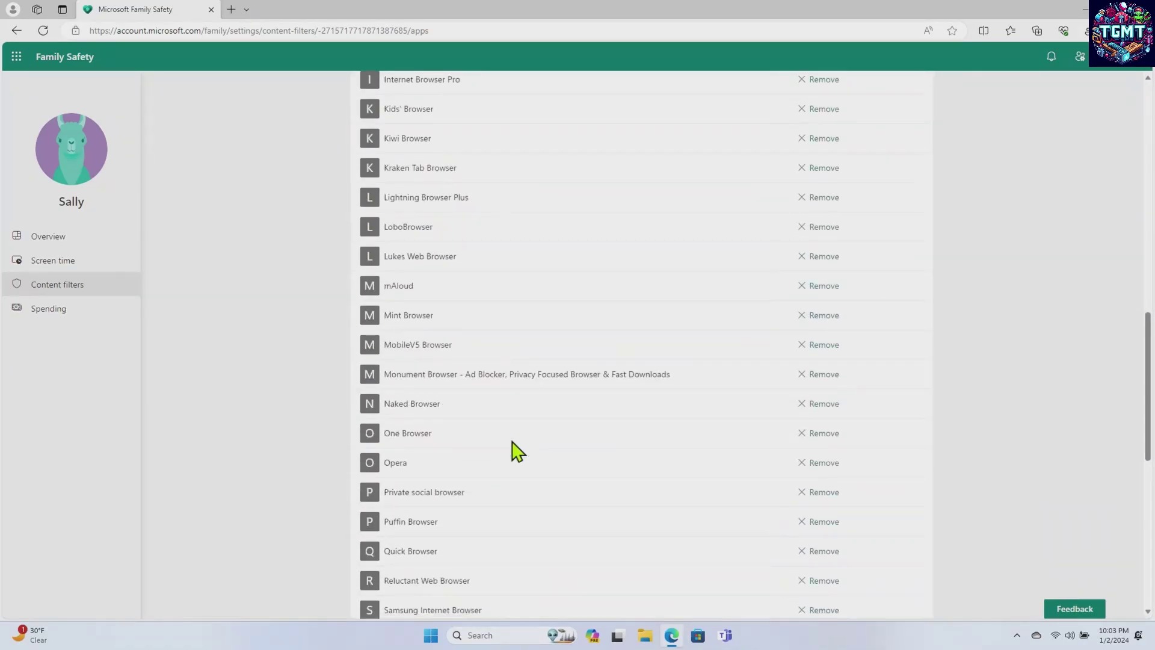
scroll(515, 450, down, 9)
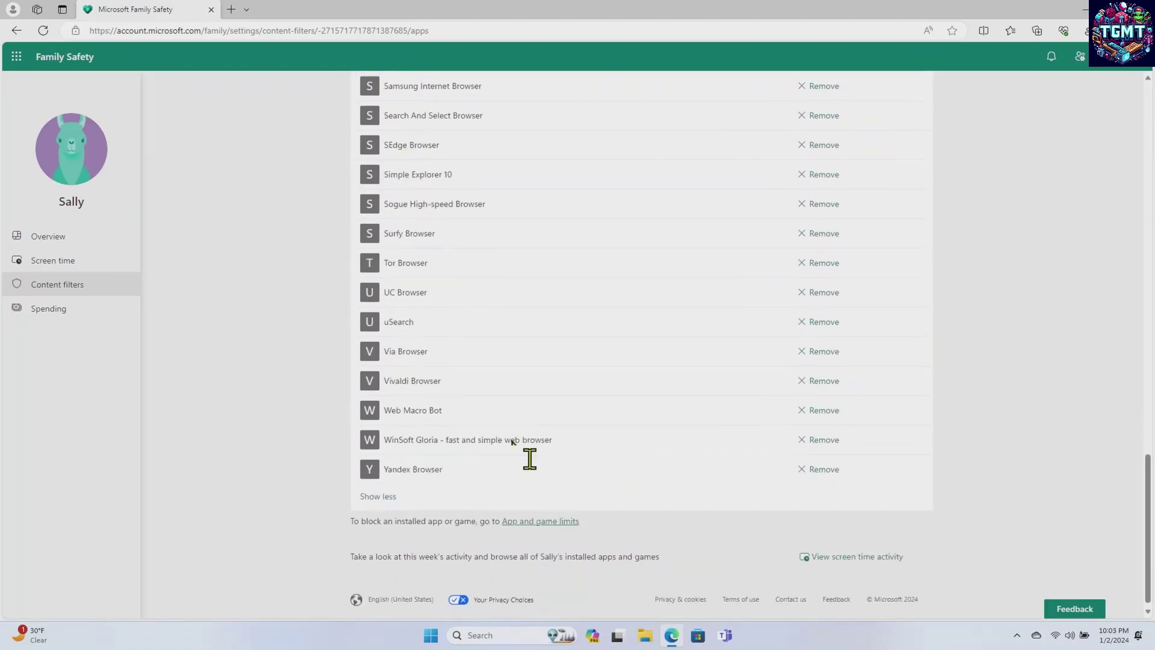
Look through the blocked browsers again, along with the age limit and allowed apps in the child's apps and games filters
scroll(515, 450, up, 14)
scroll(517, 451, up, 2)
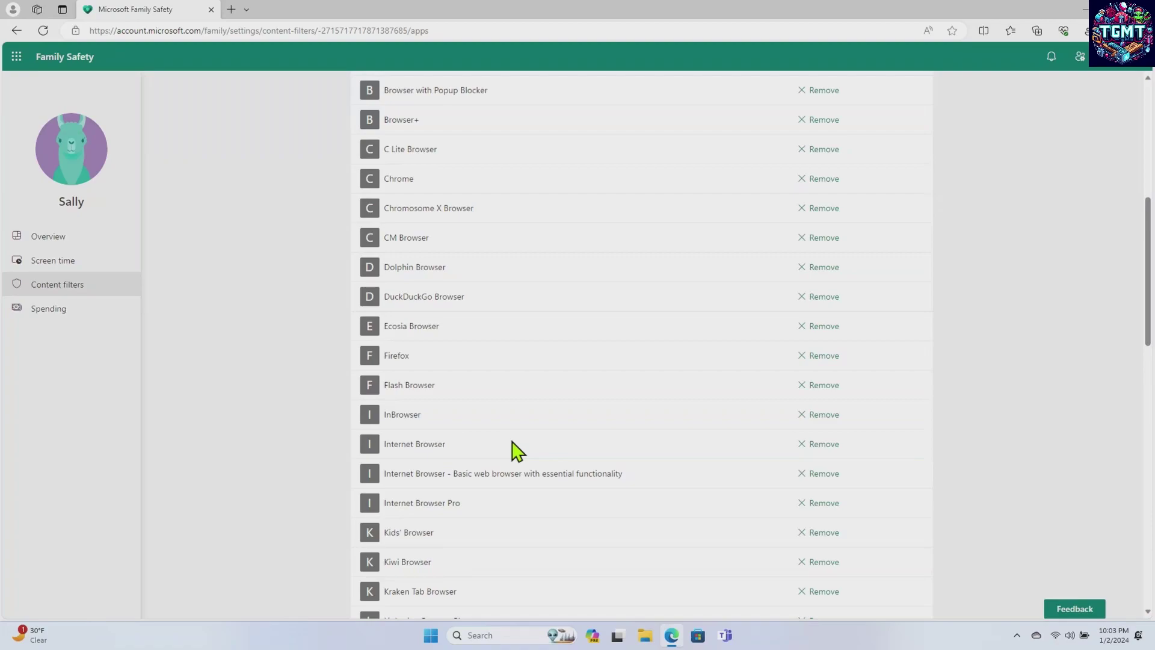
scroll(515, 450, down, 7)
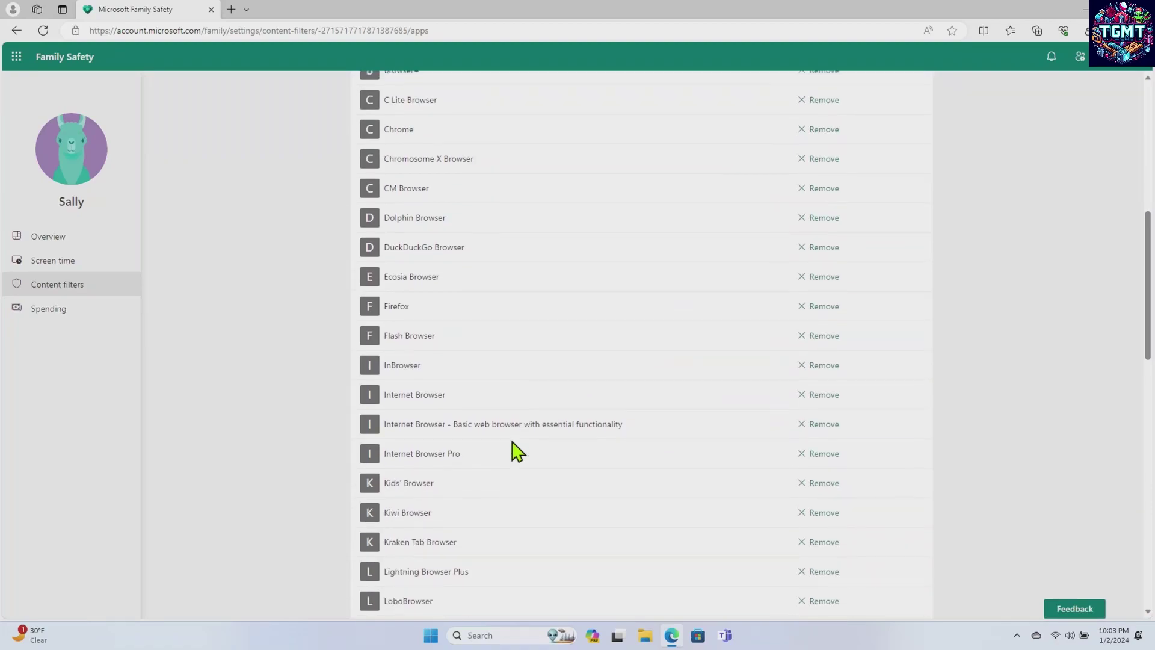
scroll(515, 450, down, 8)
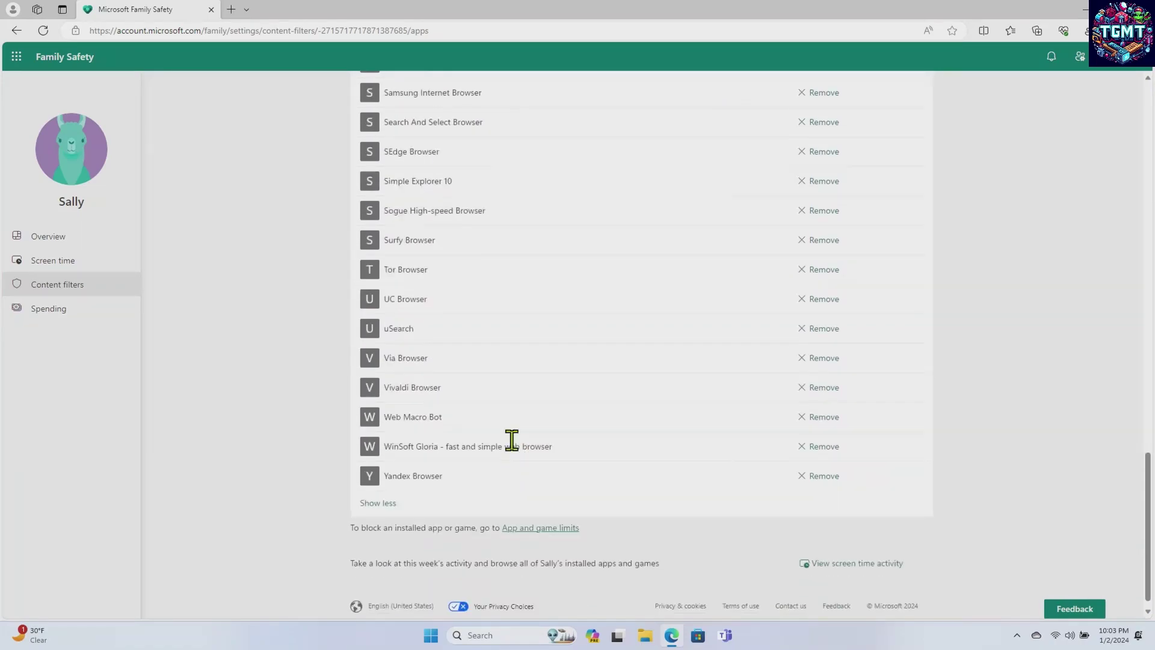
scroll(517, 451, up, 19)
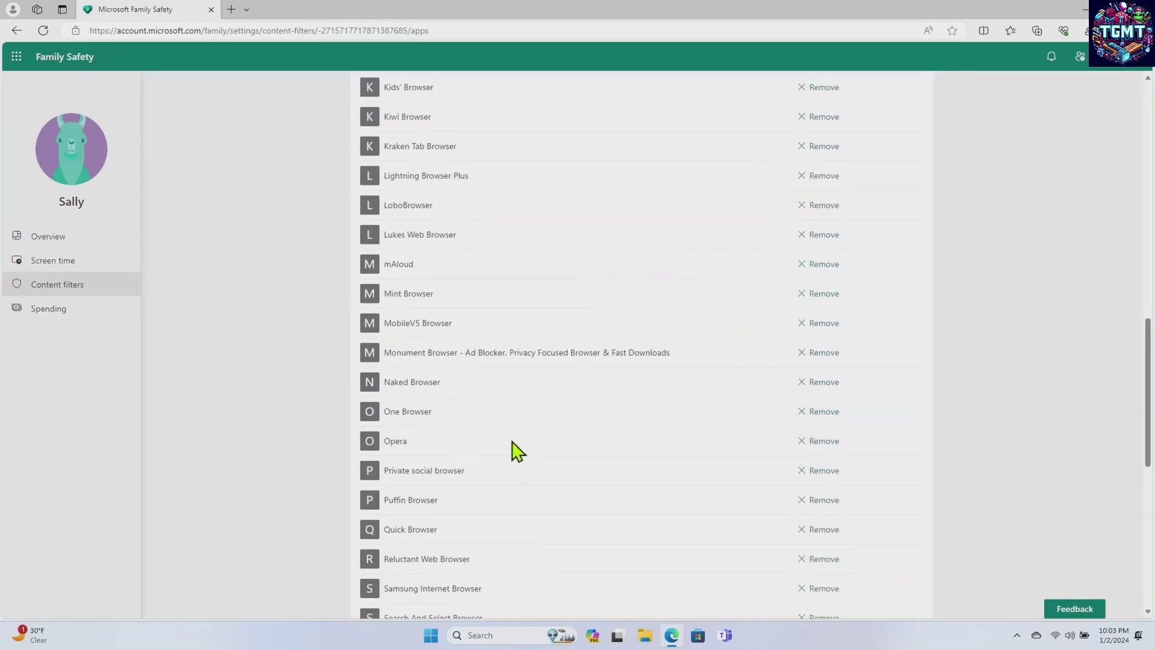
scroll(517, 452, up, 3)
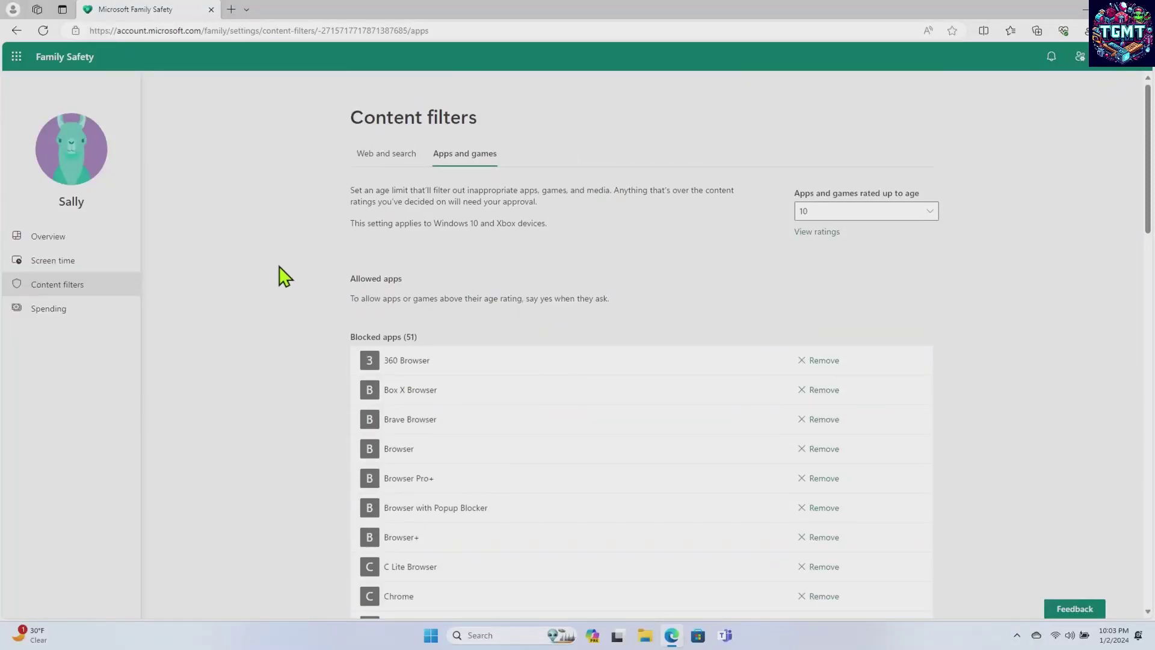
scroll(544, 421, down, 20)
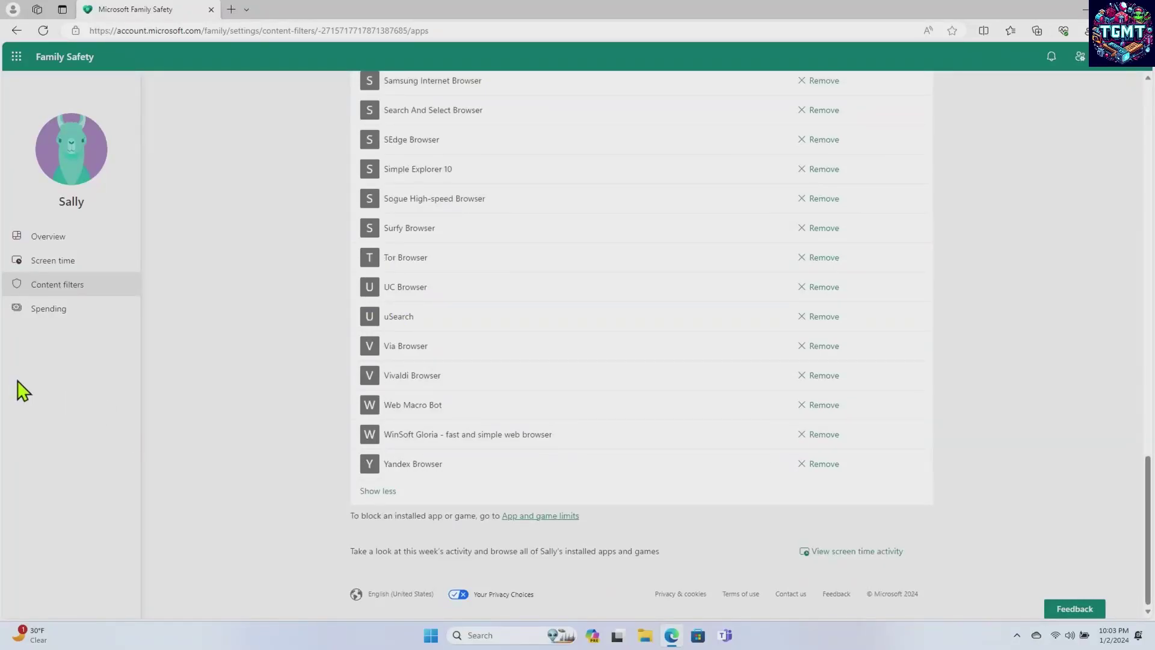
Review the child's payment methods, spending settings and spending activity, and return to the Family Safety home page
click(34, 309)
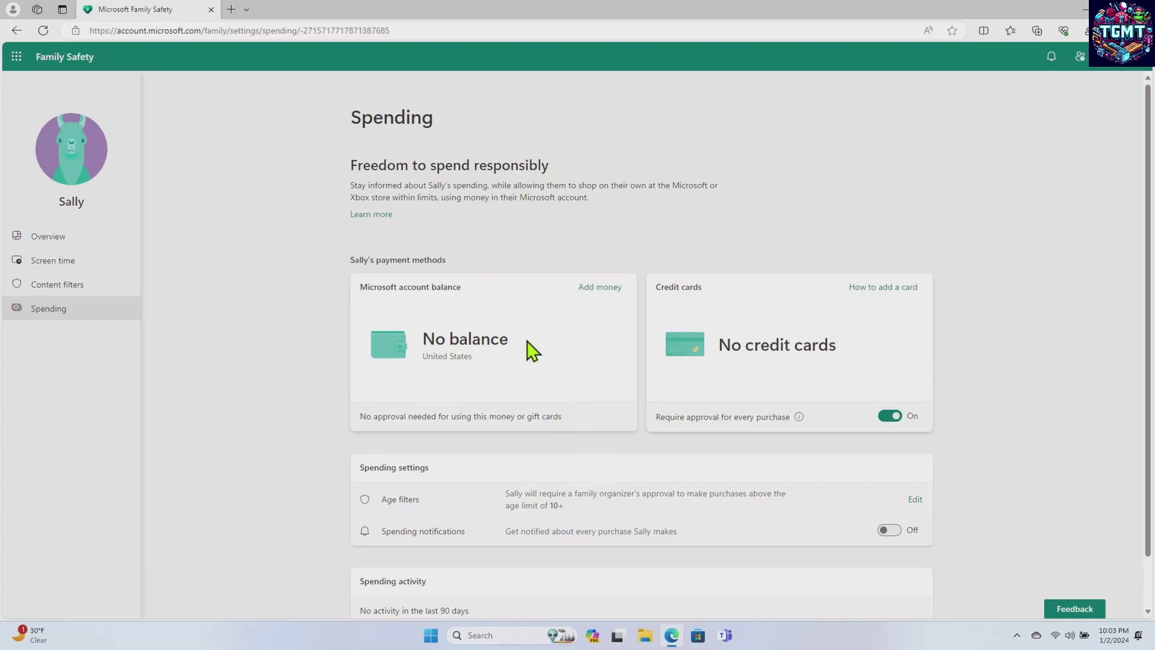
scroll(558, 460, down, 1)
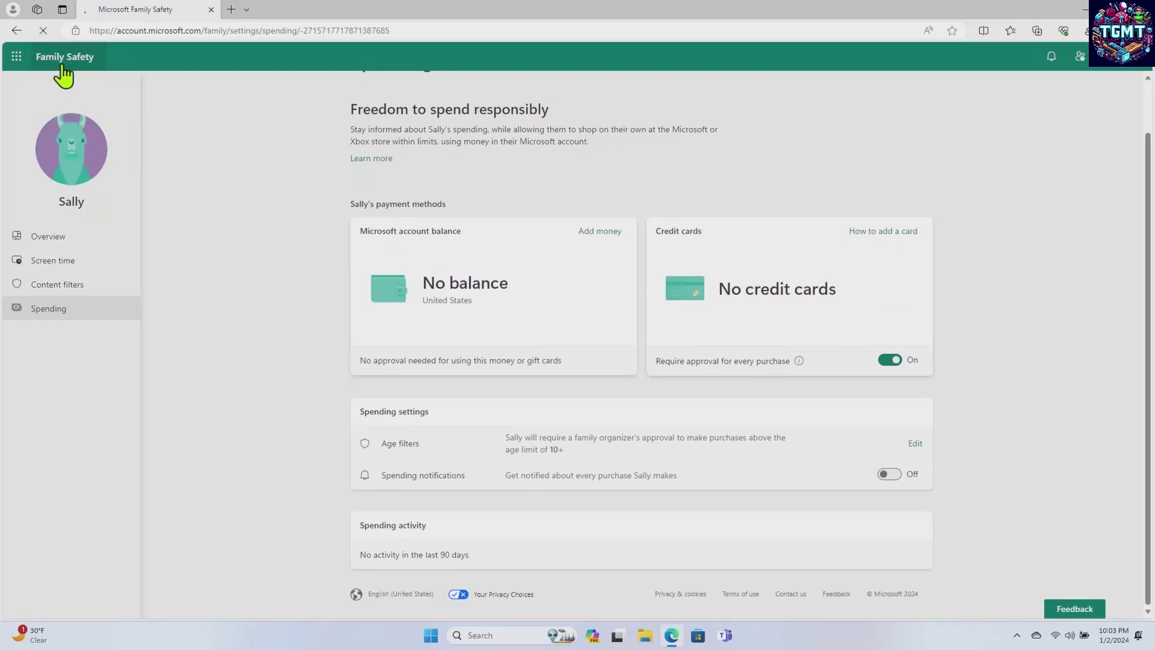
click(365, 158)
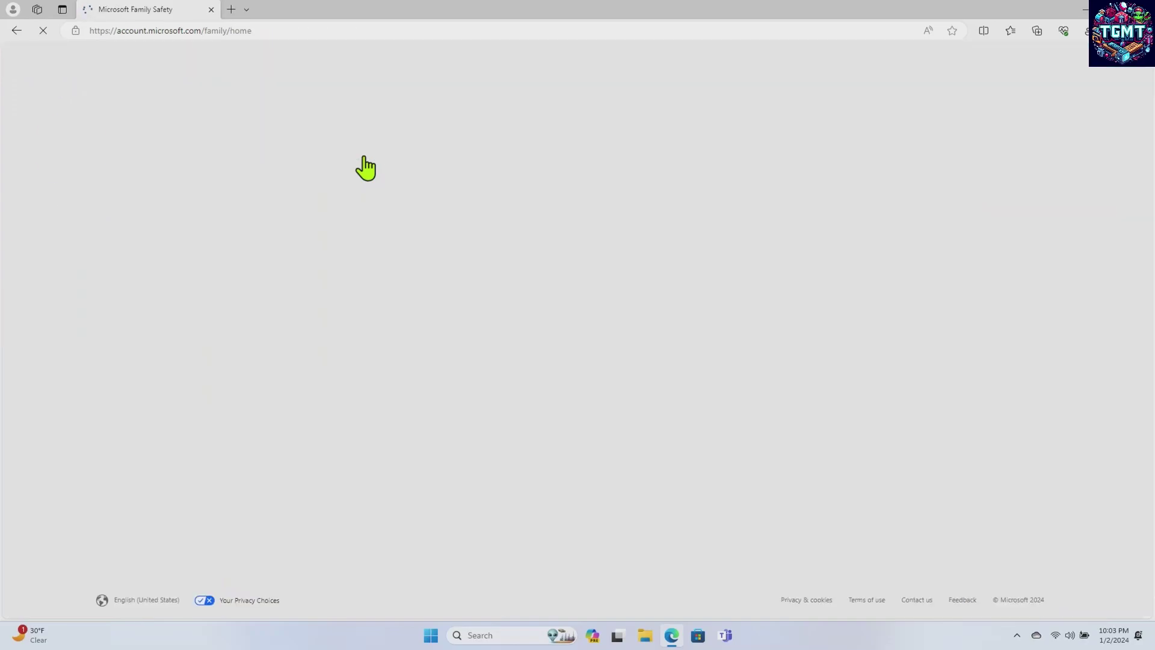